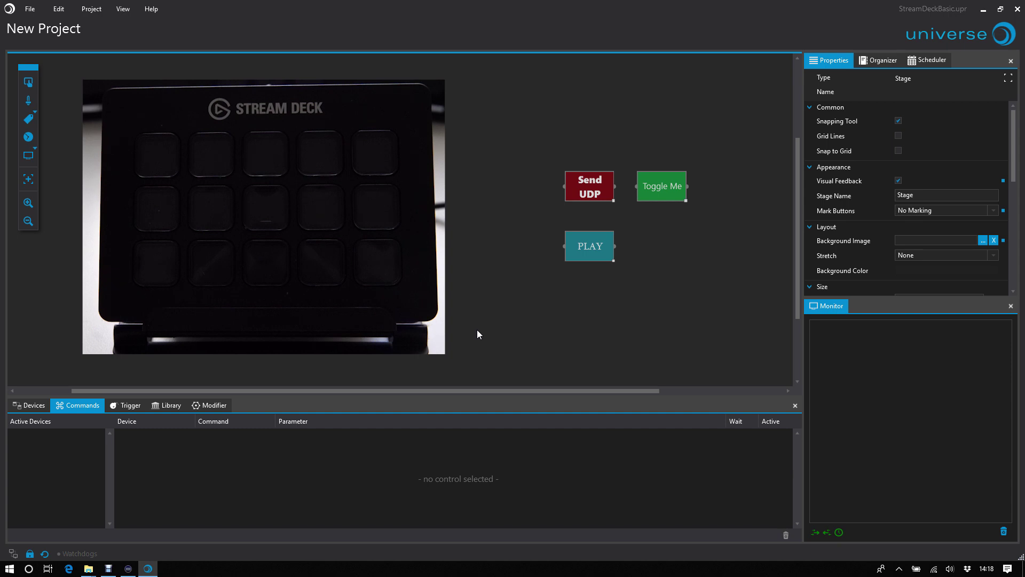
Bring up the Elgato Stream Deck window, then minimize it to reveal the UNIVERSE stage.
{"action": "left_click", "coordinate": [128, 568]}
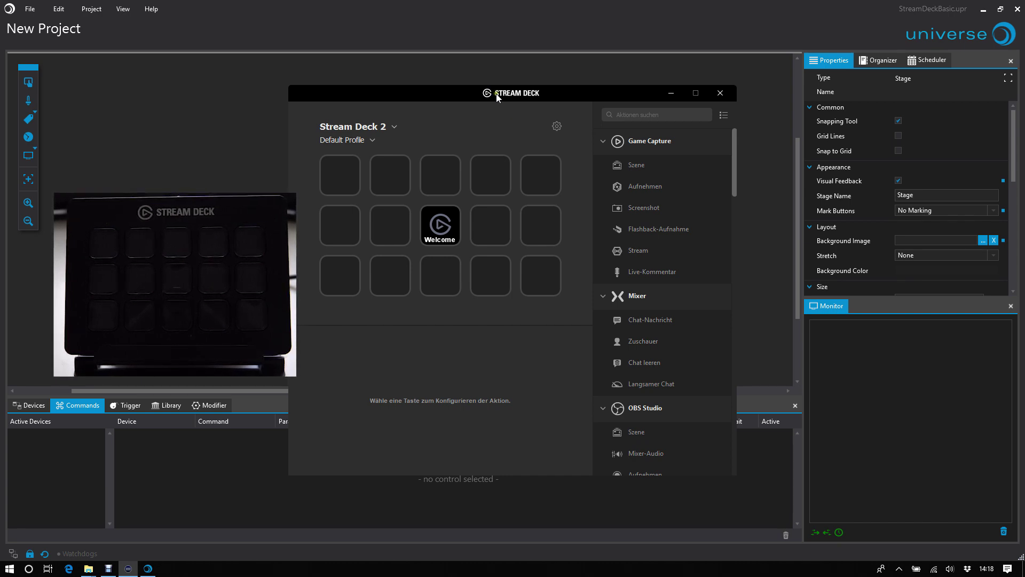
{"action": "left_click_drag", "start_coordinate": [504, 94], "coordinate": [514, 93]}
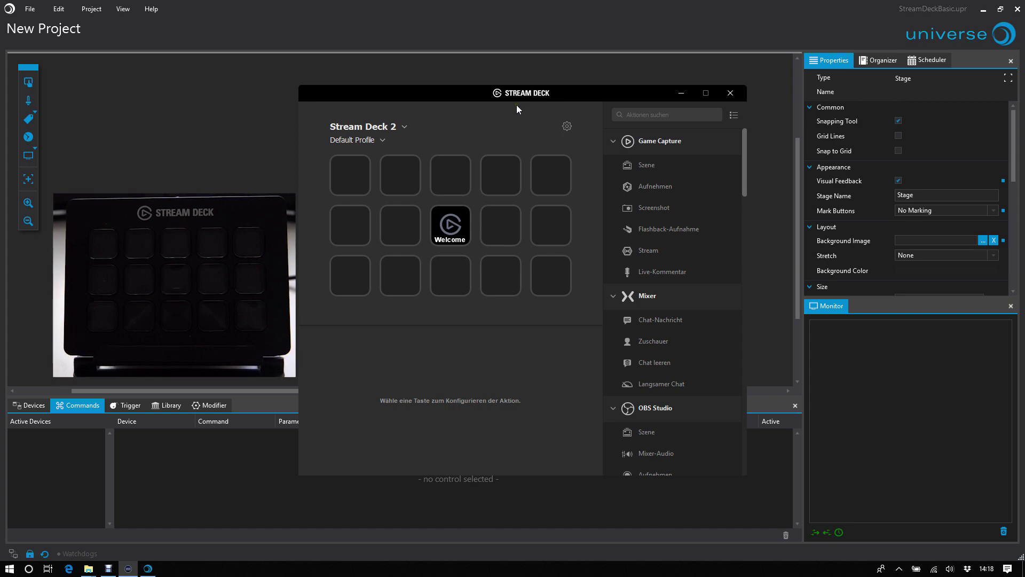
{"action": "left_click", "coordinate": [680, 97]}
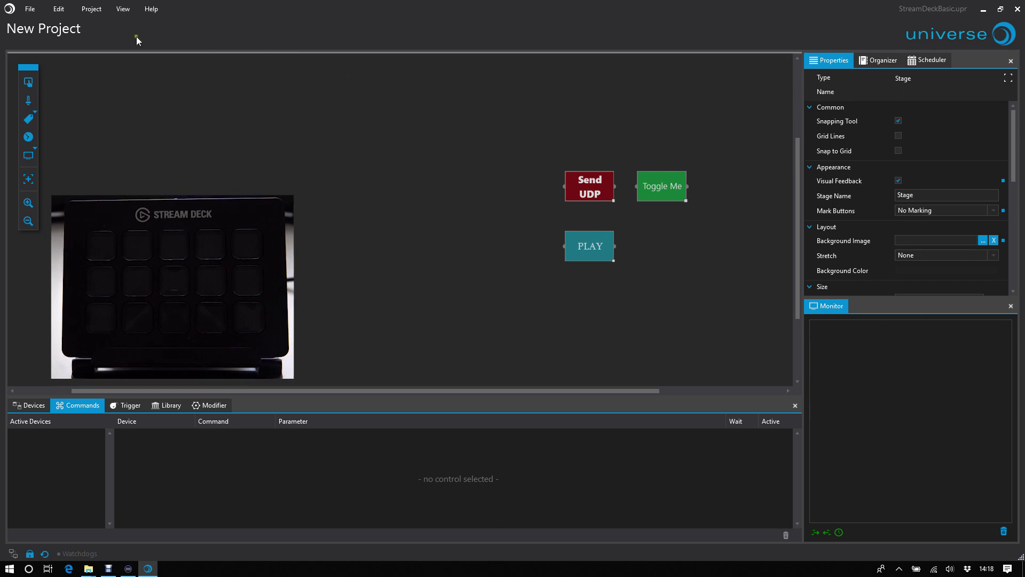
Show the Stream Deck panel from View > Tools > Stream Deck.
{"action": "left_click", "coordinate": [124, 9]}
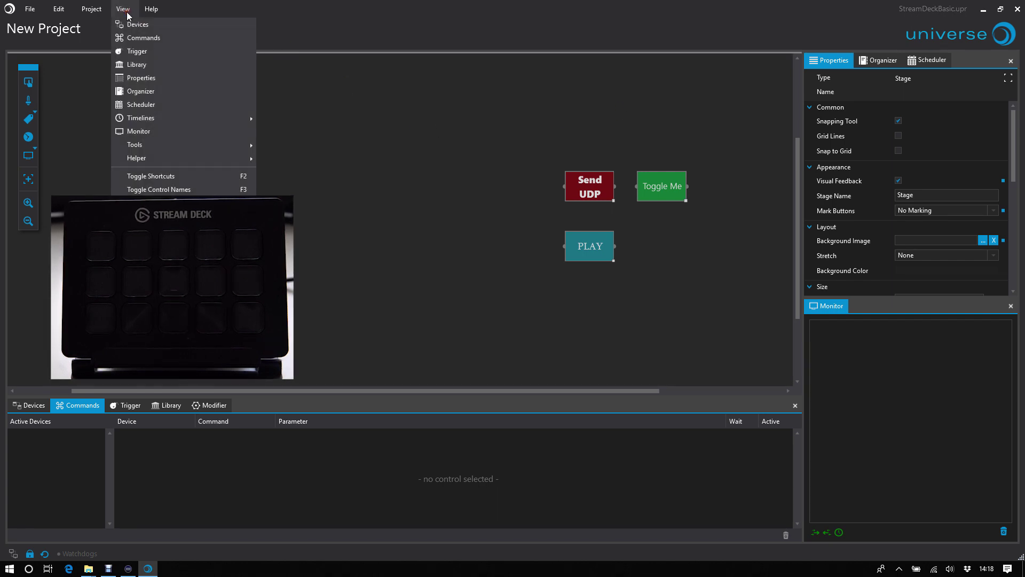
{"action": "left_click", "coordinate": [173, 144]}
{"action": "left_click", "coordinate": [280, 159]}
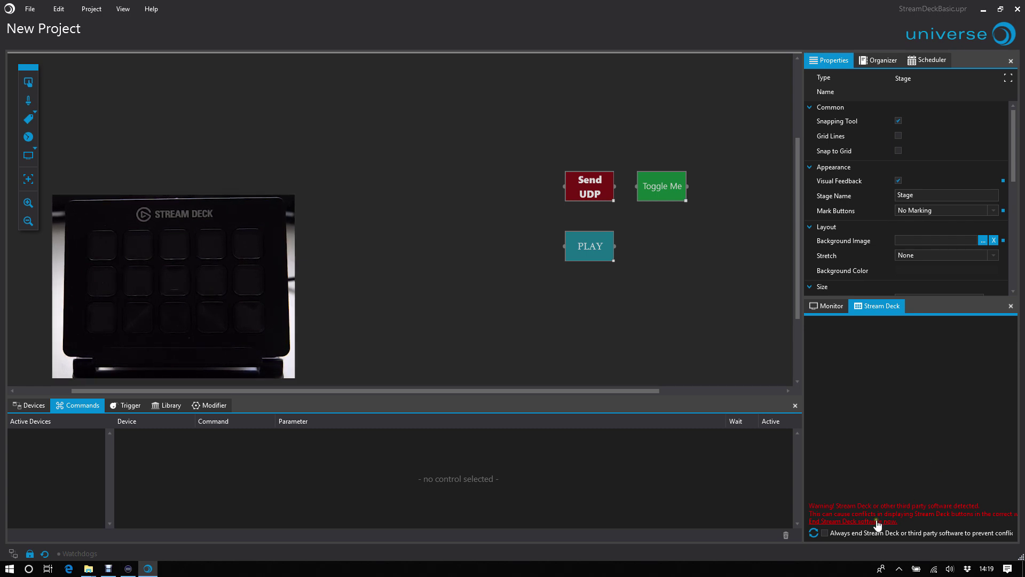
End the running Stream Deck software and tick 'Always end Stream Deck software'.
{"action": "left_click", "coordinate": [876, 521]}
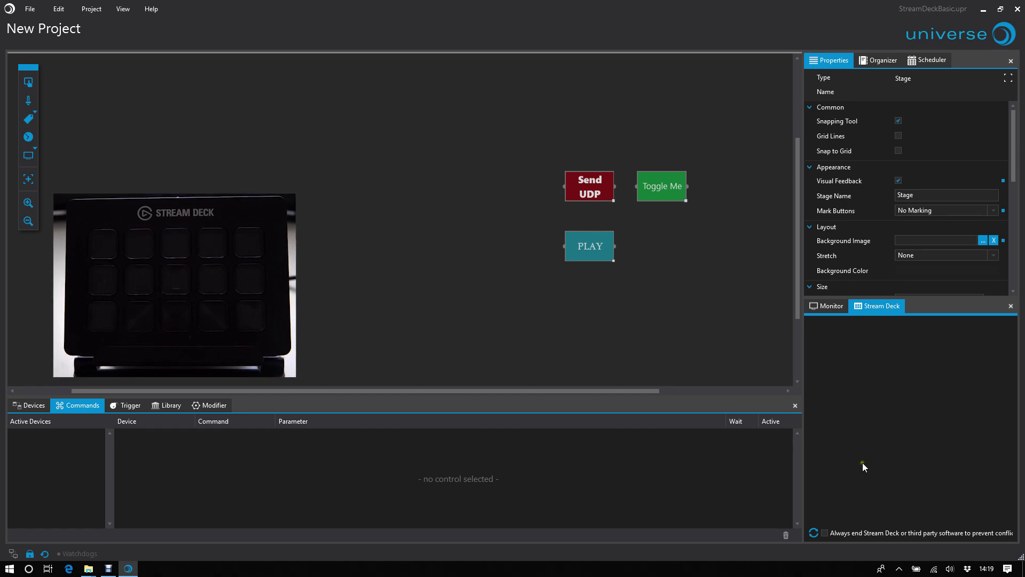
{"action": "left_click", "coordinate": [829, 532]}
{"action": "left_click", "coordinate": [827, 532]}
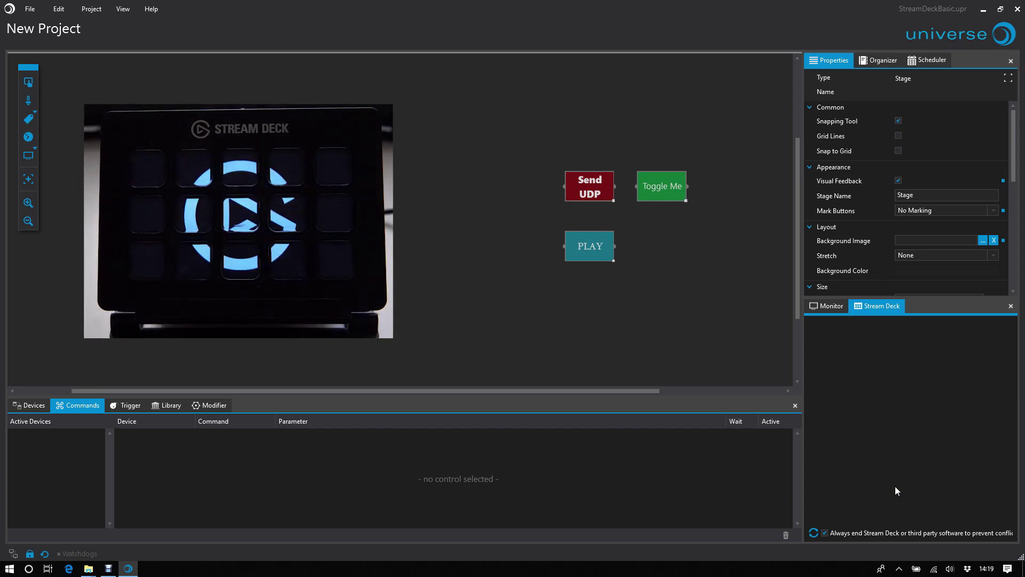
Refresh to show the connected deck's 15-key grid and widen the Stream Deck panel.
{"action": "left_click", "coordinate": [813, 532]}
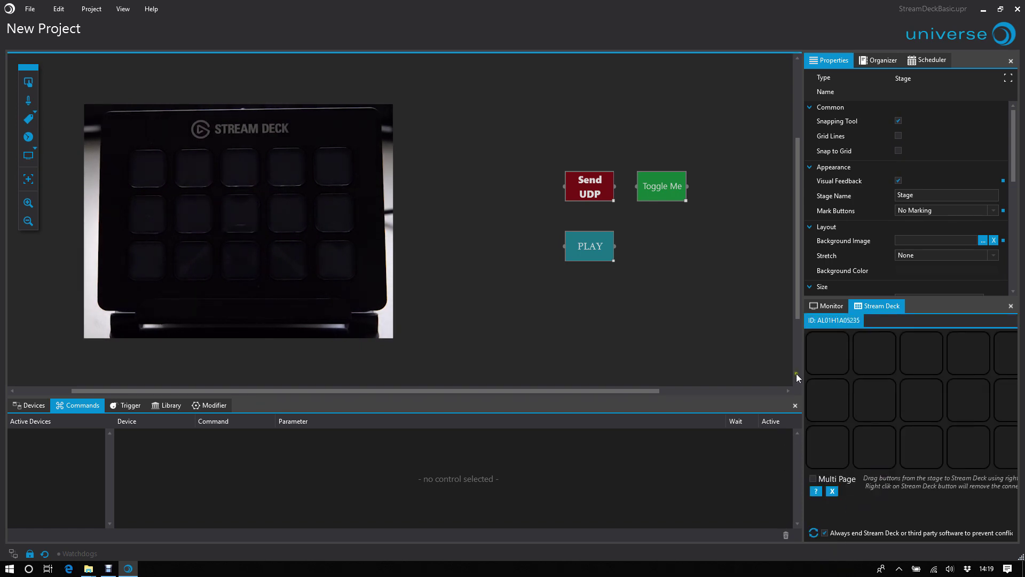
{"action": "left_click_drag", "start_coordinate": [801, 373], "coordinate": [730, 375]}
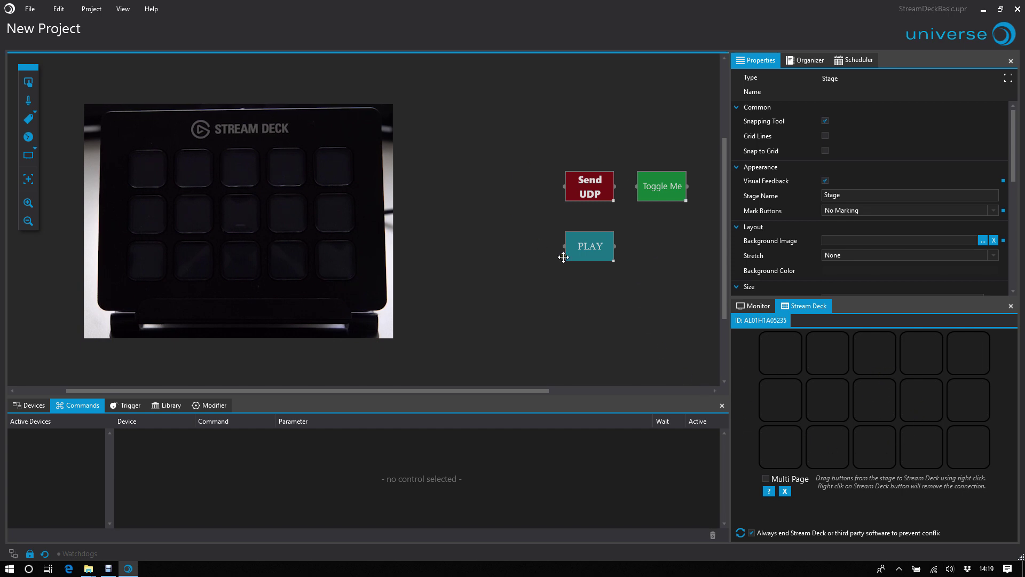
{"action": "scroll", "coordinate": [600, 162], "scroll_direction": "down", "scroll_amount": 3}
Assign Send UDP and Toggle Me to the first two keys and PLAY below them.
{"action": "scroll", "coordinate": [436, 211], "scroll_direction": "up", "scroll_amount": 3}
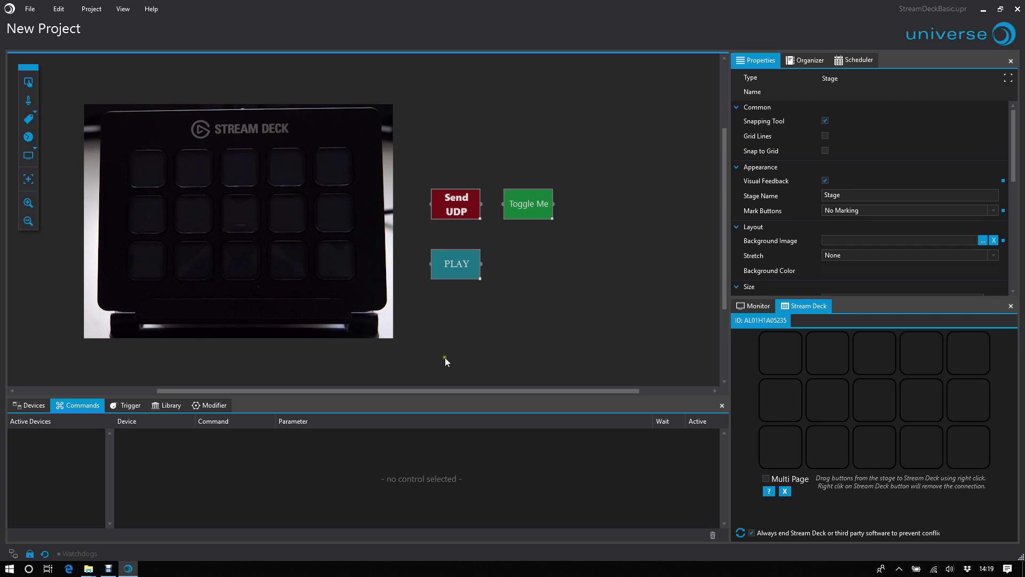
{"action": "left_click_drag", "start_coordinate": [454, 390], "coordinate": [442, 390]}
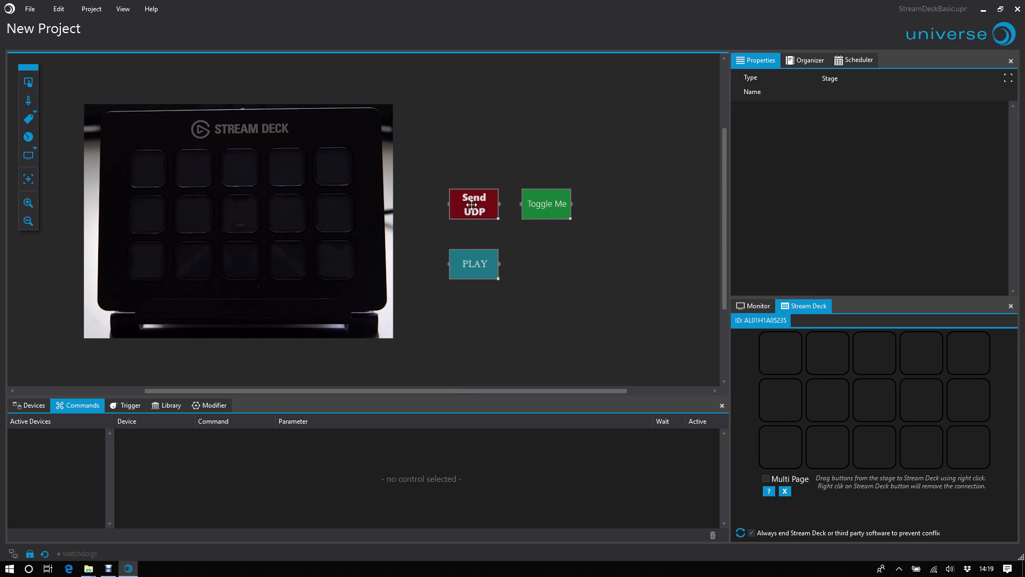
{"action": "left_click_drag", "start_coordinate": [472, 204], "coordinate": [797, 360]}
{"action": "left_click_drag", "start_coordinate": [622, 284], "coordinate": [831, 359]}
{"action": "left_click_drag", "start_coordinate": [479, 390], "coordinate": [593, 391]}
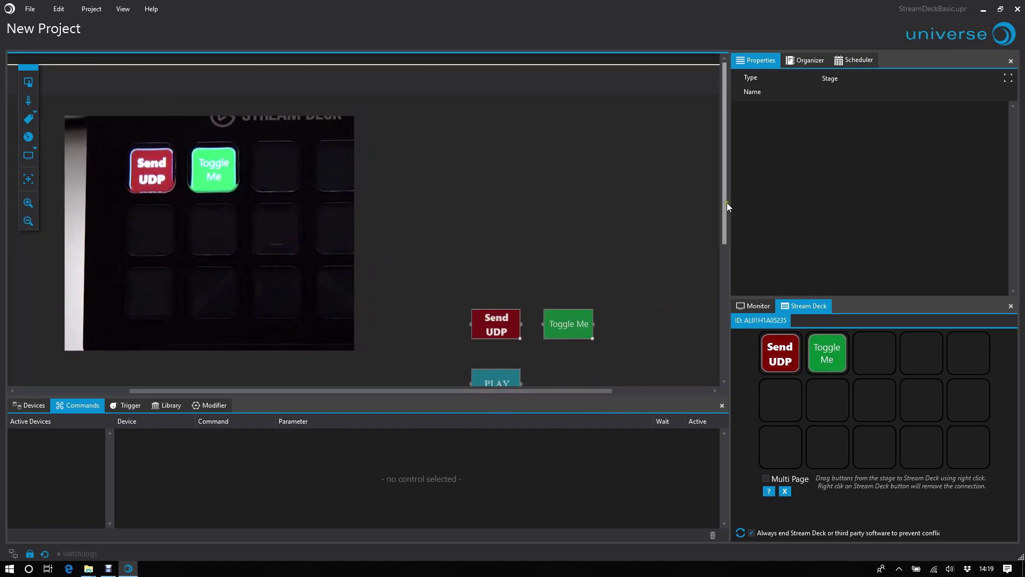
{"action": "left_click_drag", "start_coordinate": [726, 203], "coordinate": [724, 280]}
{"action": "left_click_drag", "start_coordinate": [504, 245], "coordinate": [768, 395]}
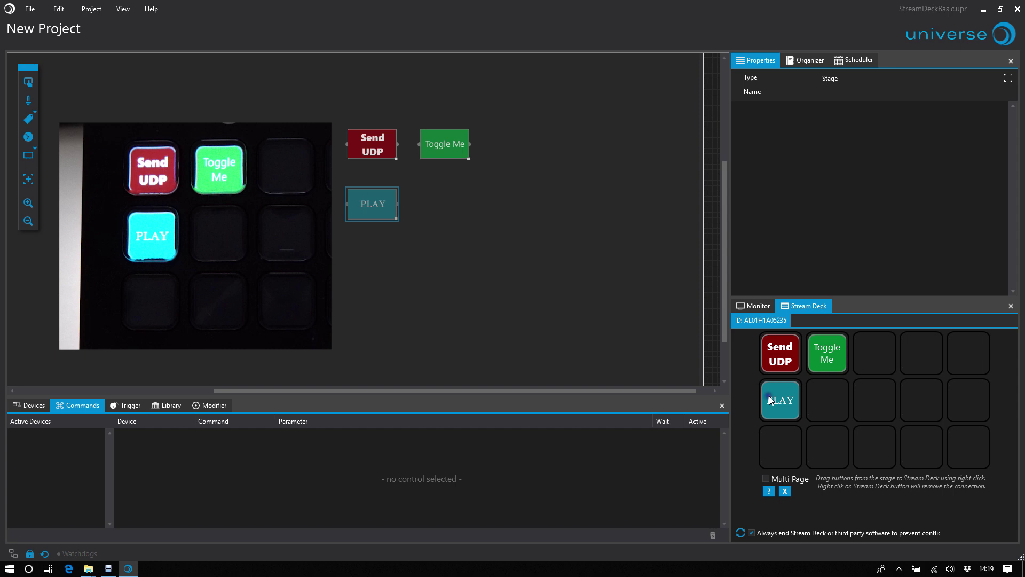
Give the Send UDP button a red background and retype its label ending 'DP'.
{"action": "left_click", "coordinate": [382, 145]}
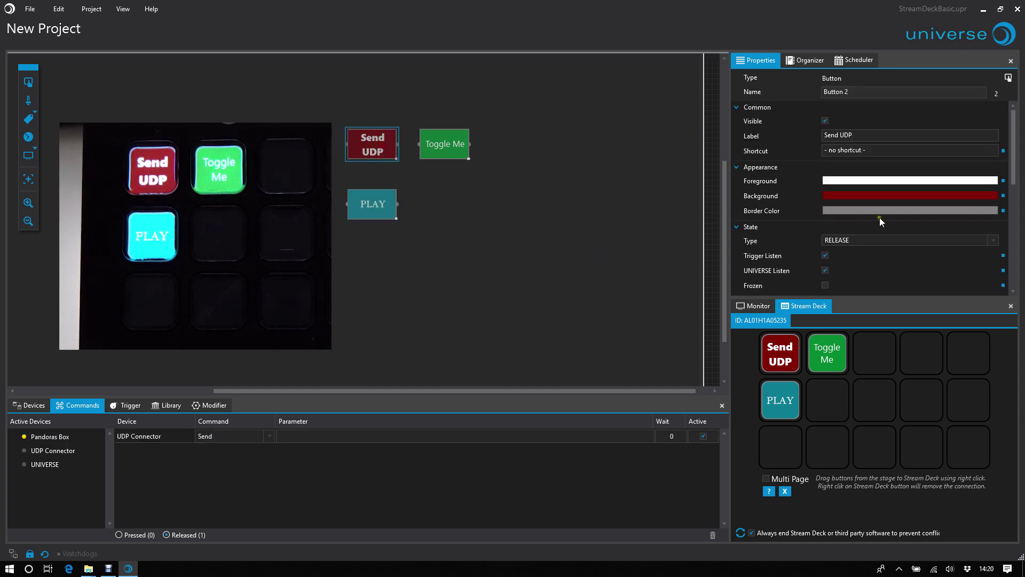
{"action": "left_click", "coordinate": [872, 196]}
{"action": "left_click", "coordinate": [946, 223]}
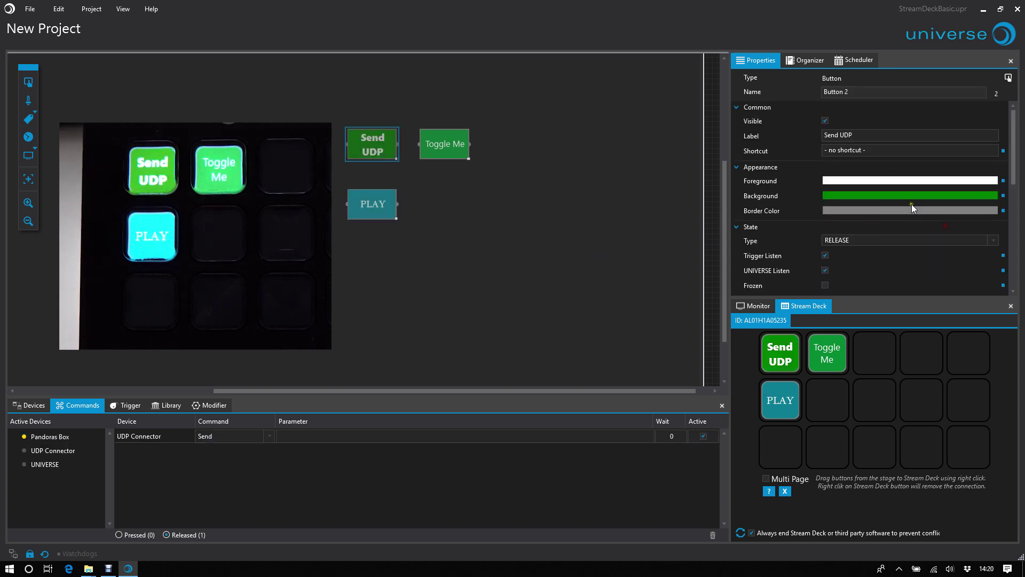
{"action": "left_click", "coordinate": [911, 197]}
{"action": "left_click", "coordinate": [936, 224]}
{"action": "left_click", "coordinate": [877, 138]}
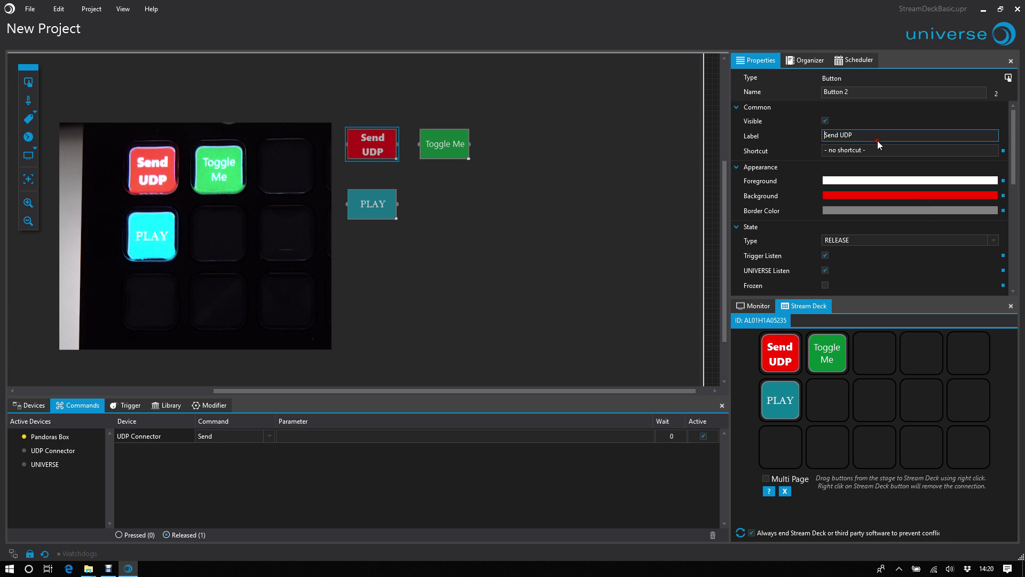
{"action": "key", "text": "BackSpace"}
{"action": "key", "text": "BackSpace"}
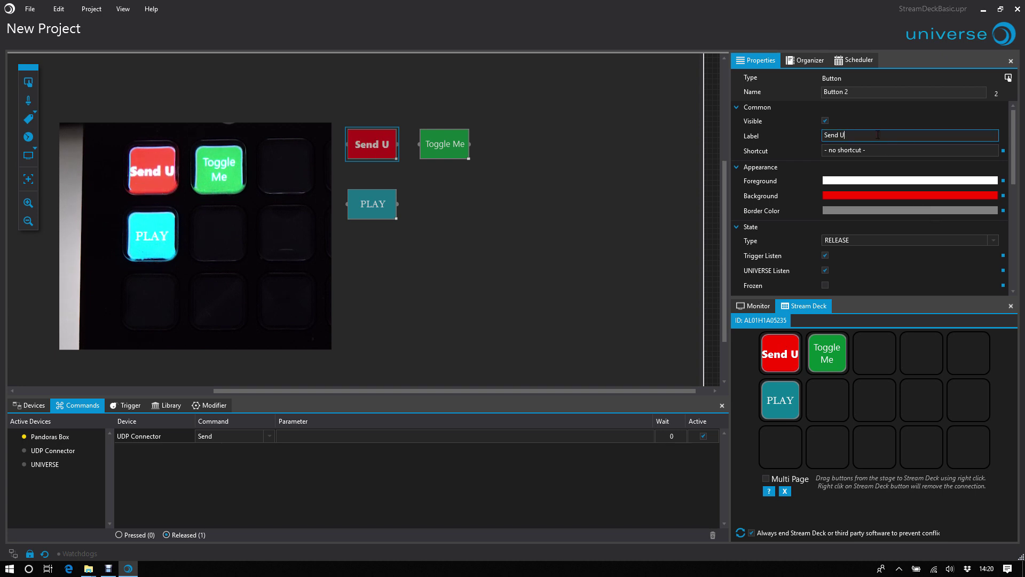
{"action": "type", "text": "DP"}
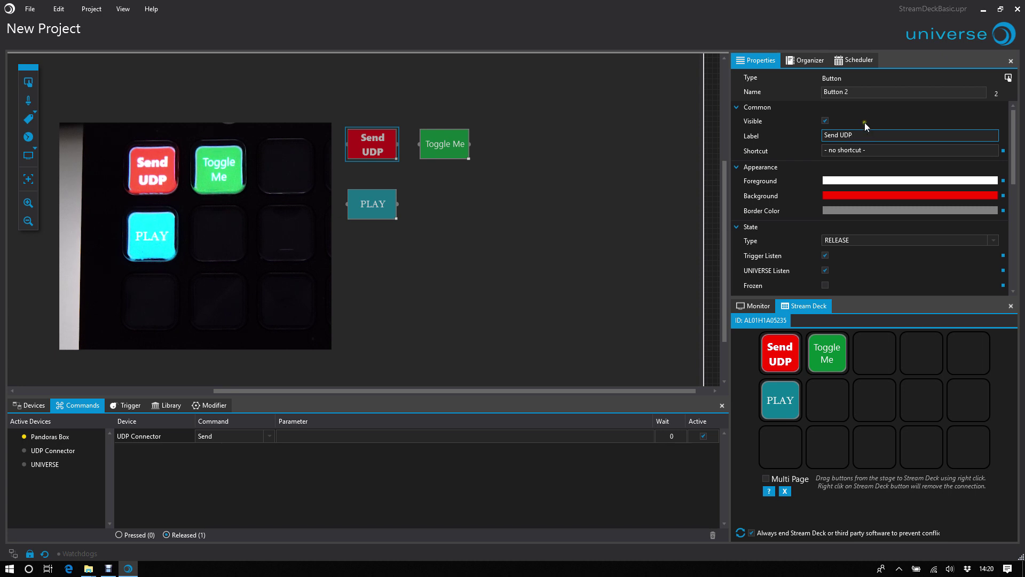
Clear Send UDP and PLAY from their keys and reassign them below Toggle Me in column two.
{"action": "right_click", "coordinate": [777, 354]}
{"action": "right_click", "coordinate": [780, 400]}
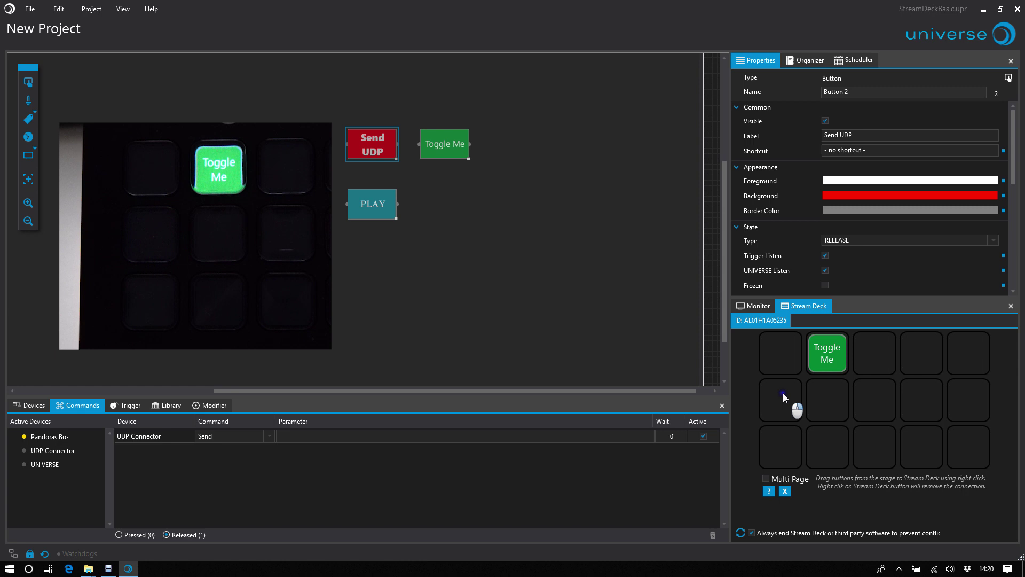
{"action": "left_click_drag", "start_coordinate": [372, 145], "coordinate": [817, 398]}
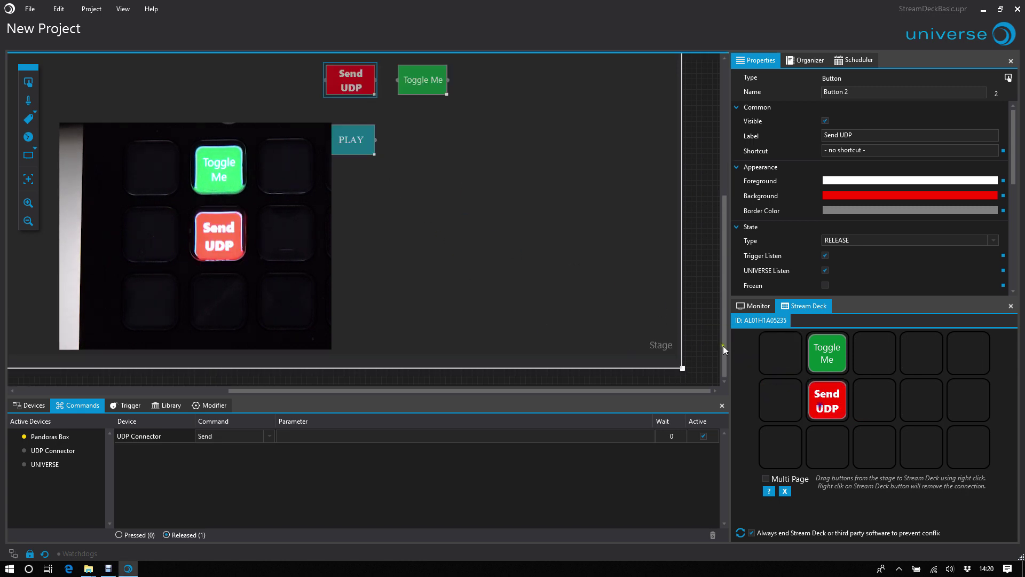
{"action": "left_click_drag", "start_coordinate": [355, 143], "coordinate": [825, 454]}
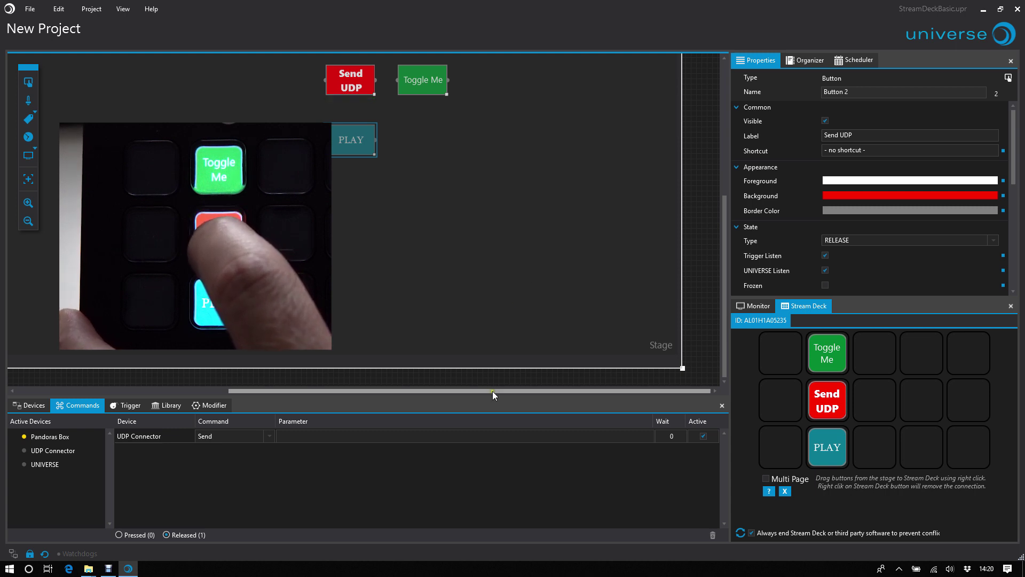
{"action": "left_click_drag", "start_coordinate": [492, 391], "coordinate": [444, 391]}
{"action": "left_click", "coordinate": [542, 286]}
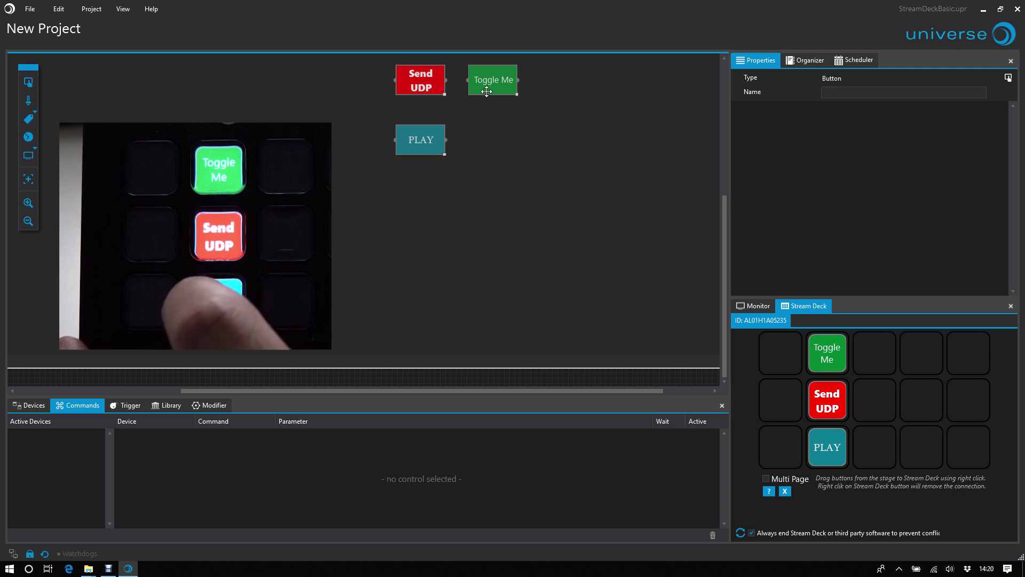
Assign Toggle Me to the top and middle keys of the third column.
{"action": "left_click", "coordinate": [488, 87]}
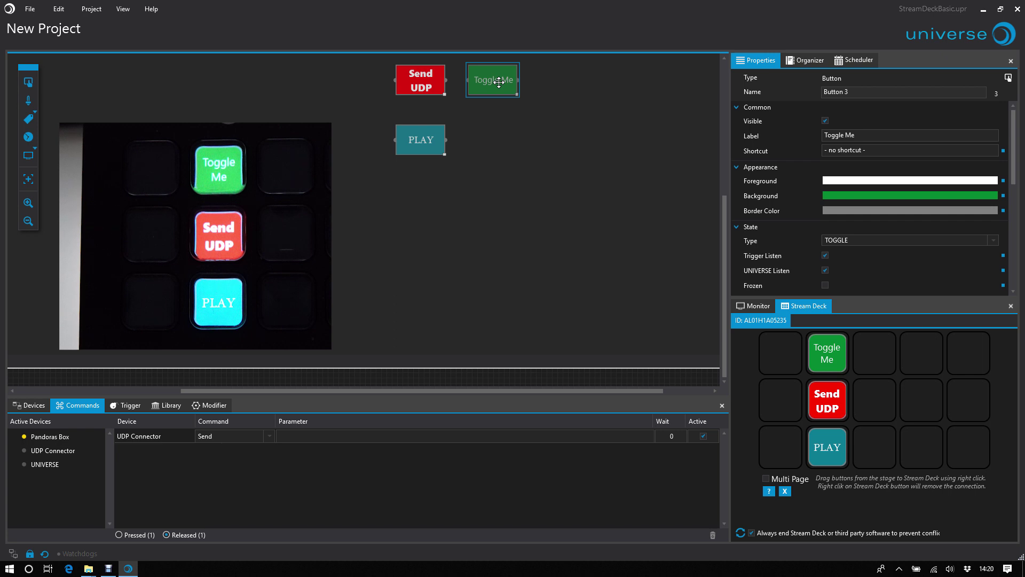
{"action": "left_click_drag", "start_coordinate": [512, 91], "coordinate": [873, 352]}
{"action": "left_click_drag", "start_coordinate": [648, 102], "coordinate": [874, 399]}
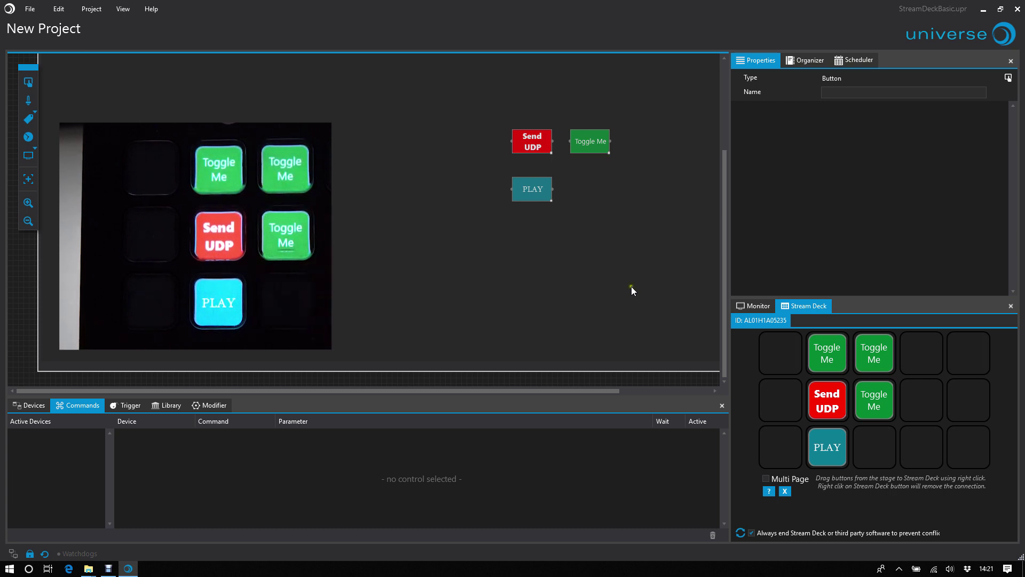
Enable Multi Page and place Send UDP and Toggle Me side by side in page 3's middle row.
{"action": "left_click", "coordinate": [766, 478]}
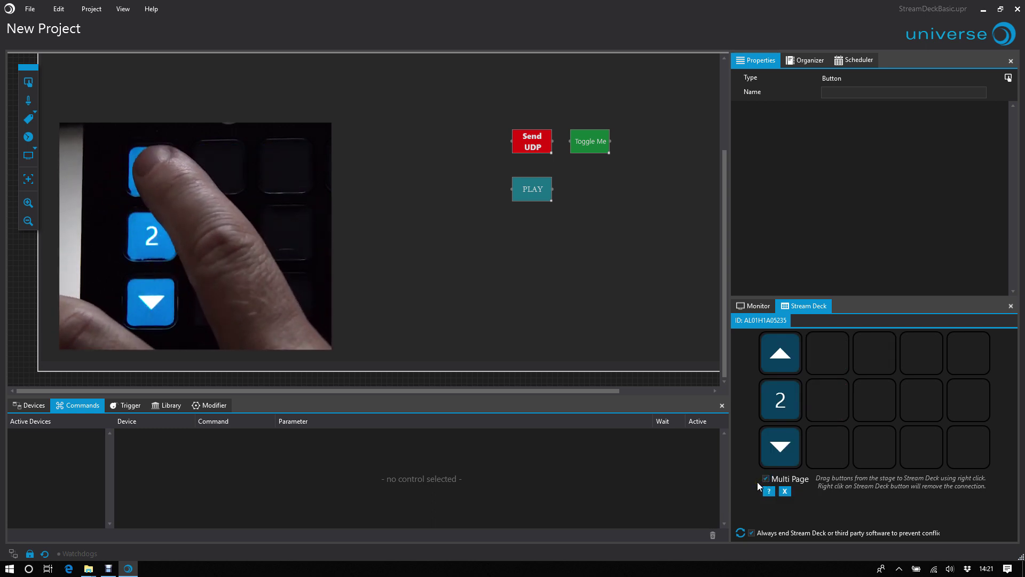
{"action": "left_click_drag", "start_coordinate": [540, 149], "coordinate": [874, 406]}
{"action": "left_click_drag", "start_coordinate": [499, 192], "coordinate": [917, 401]}
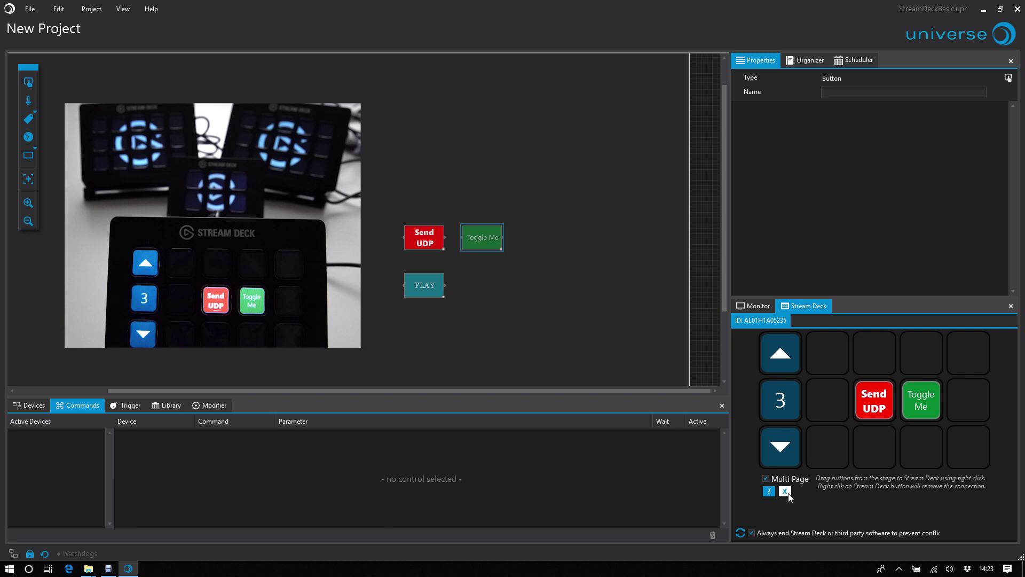
Rescan for connected decks and assign Toggle Me to the Stream Deck Mini's first key.
{"action": "left_click", "coordinate": [740, 533]}
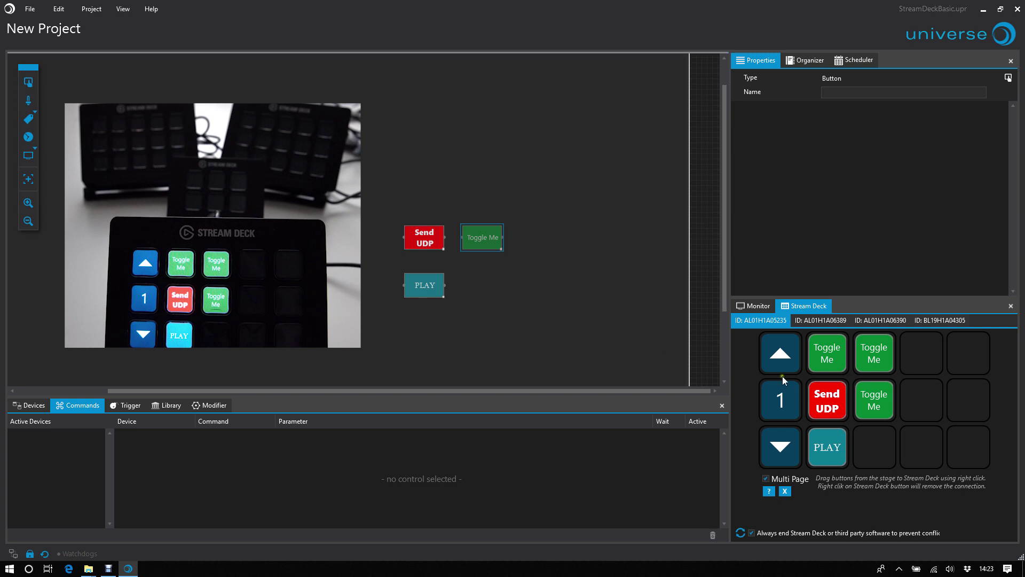
{"action": "left_click", "coordinate": [828, 321]}
{"action": "left_click", "coordinate": [891, 321]}
{"action": "left_click", "coordinate": [929, 321]}
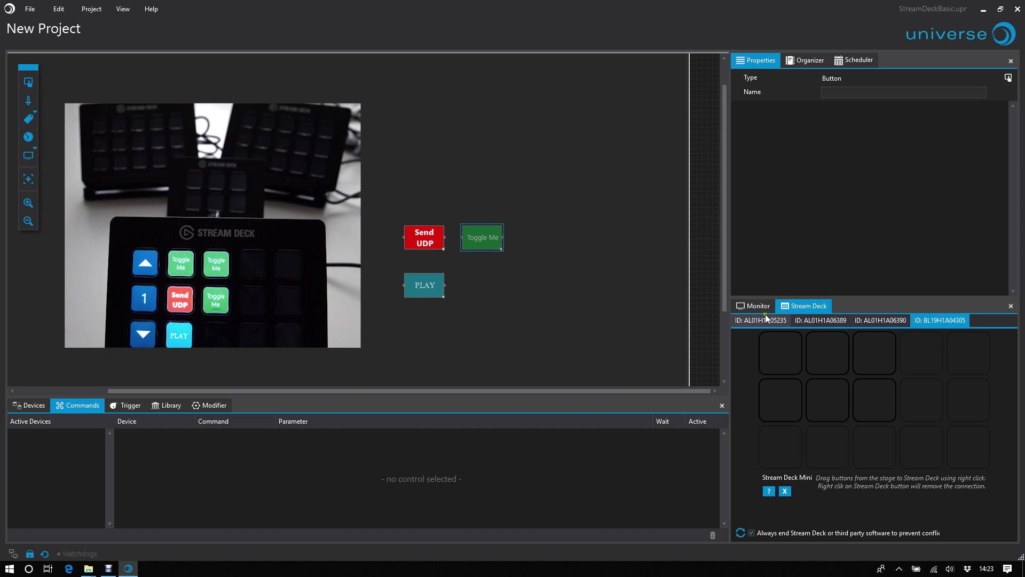
{"action": "left_click_drag", "start_coordinate": [492, 235], "coordinate": [780, 357]}
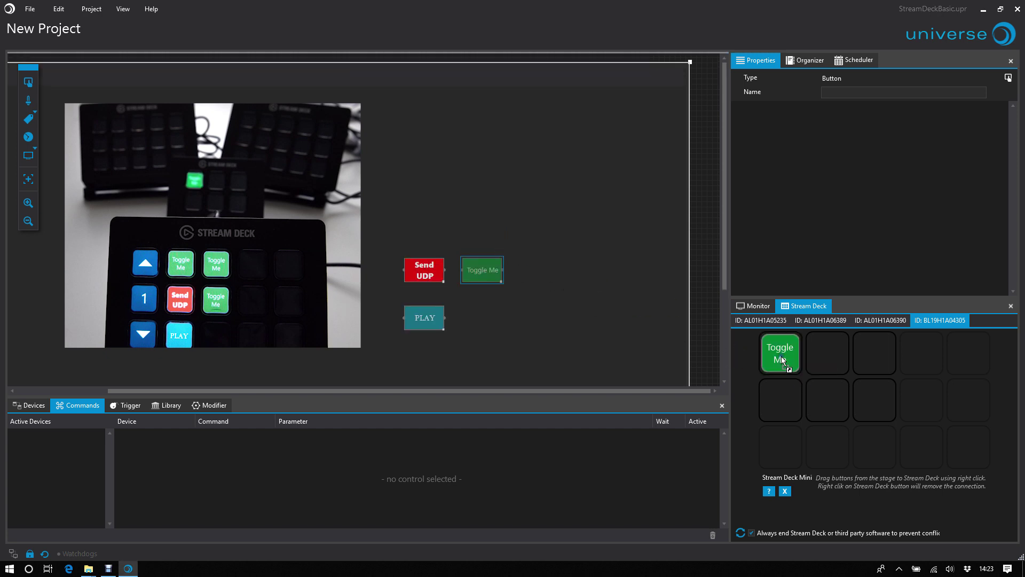
On the third deck, assign Send UDP to the second top key and PLAY beneath it.
{"action": "left_click", "coordinate": [878, 321]}
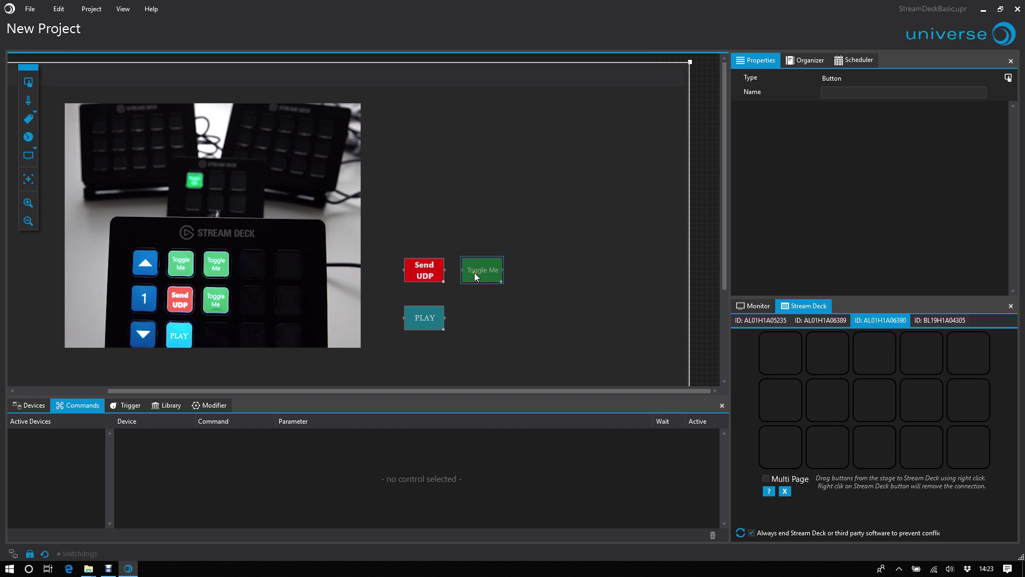
{"action": "left_click_drag", "start_coordinate": [424, 269], "coordinate": [831, 363]}
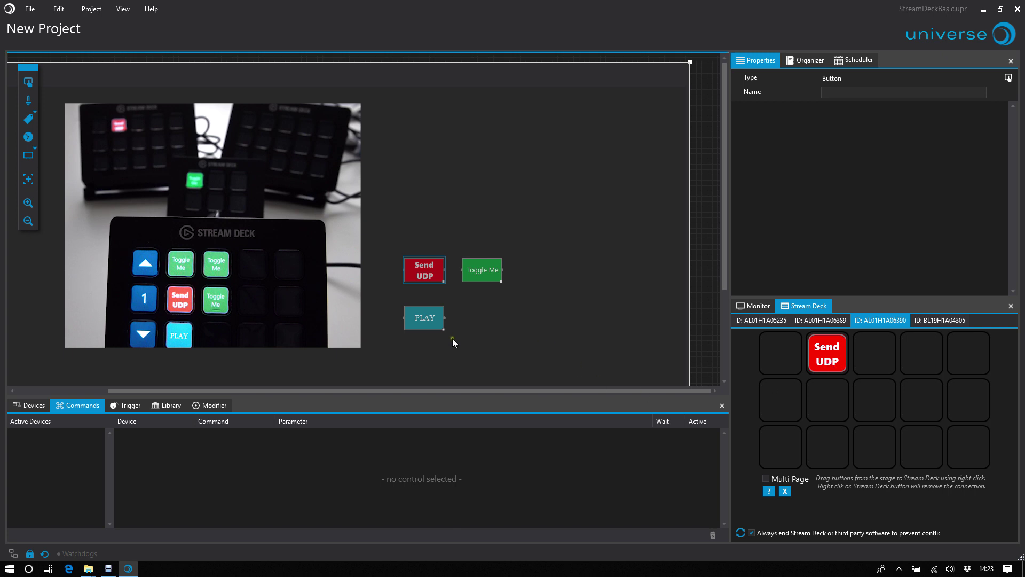
{"action": "left_click_drag", "start_coordinate": [427, 320], "coordinate": [835, 407]}
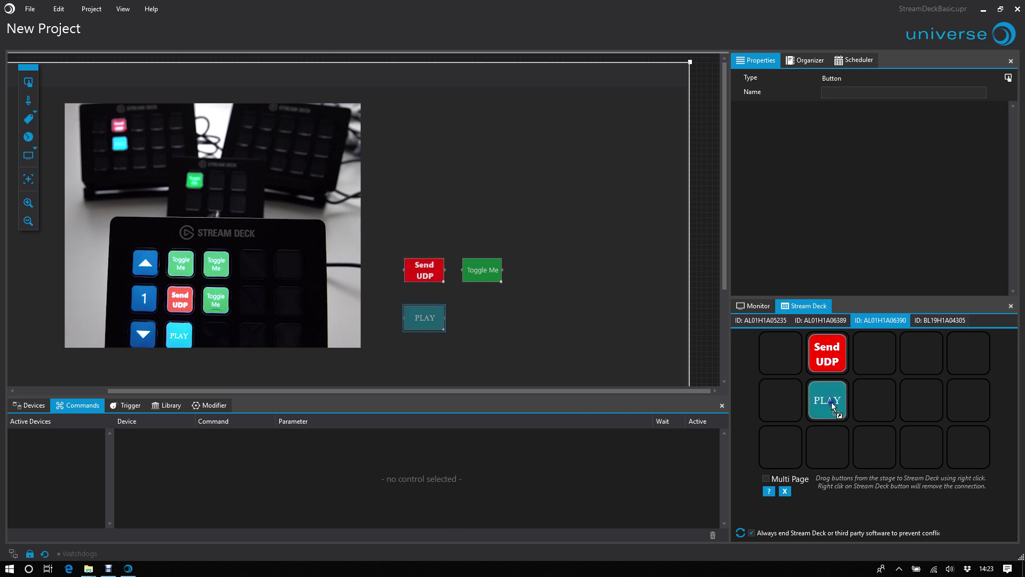
Deselect PLAY and reopen StreamDeck.upr from File > Recent Projects.
{"action": "left_click", "coordinate": [501, 322]}
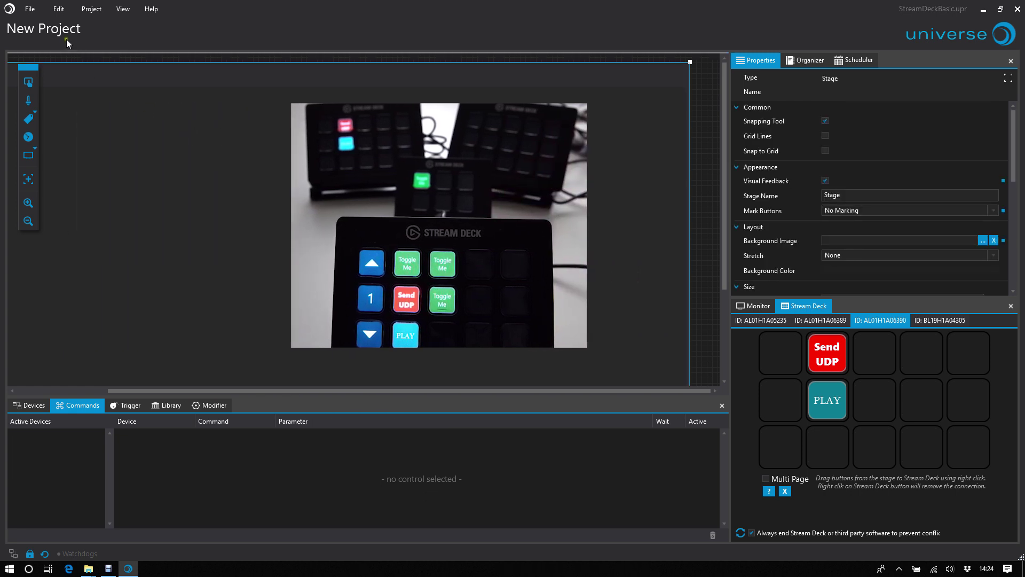
{"action": "left_click", "coordinate": [28, 11]}
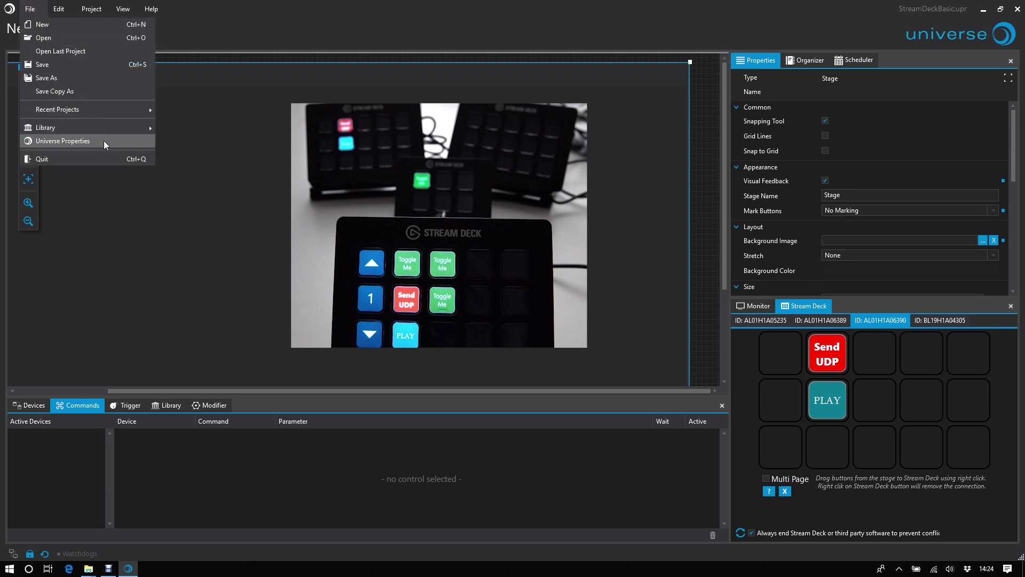
{"action": "mouse_move", "coordinate": [123, 110]}
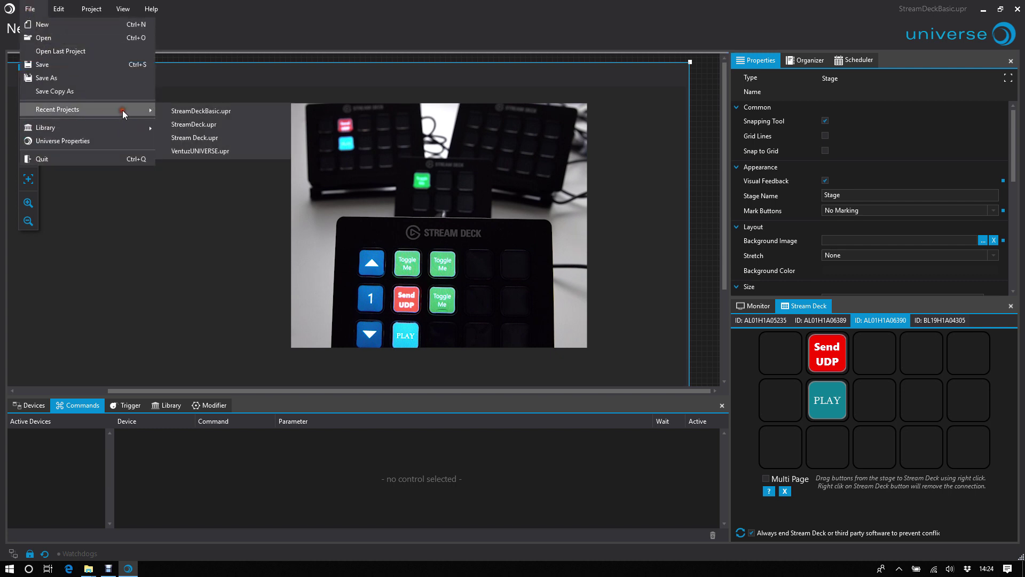
{"action": "left_click", "coordinate": [212, 125]}
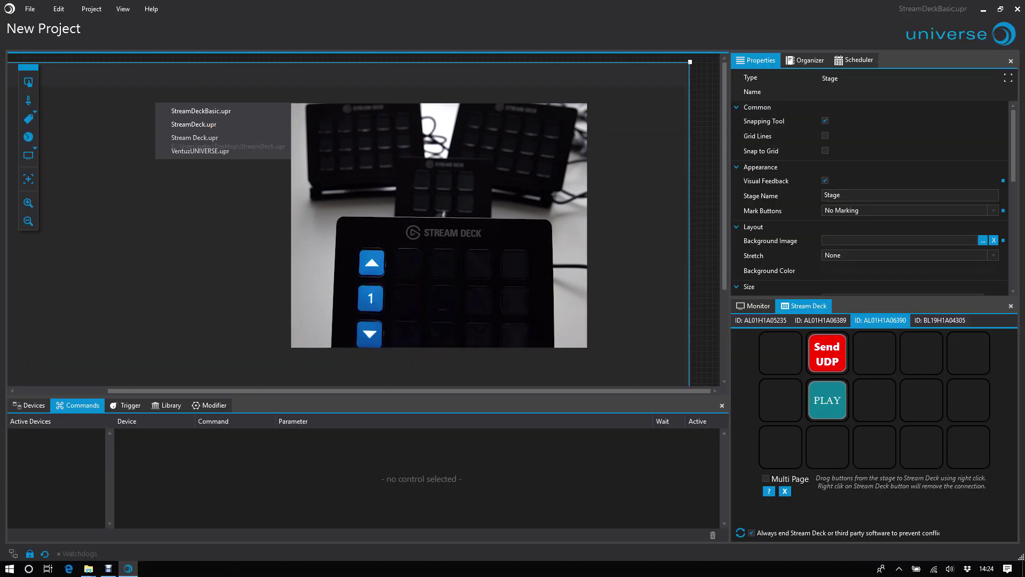